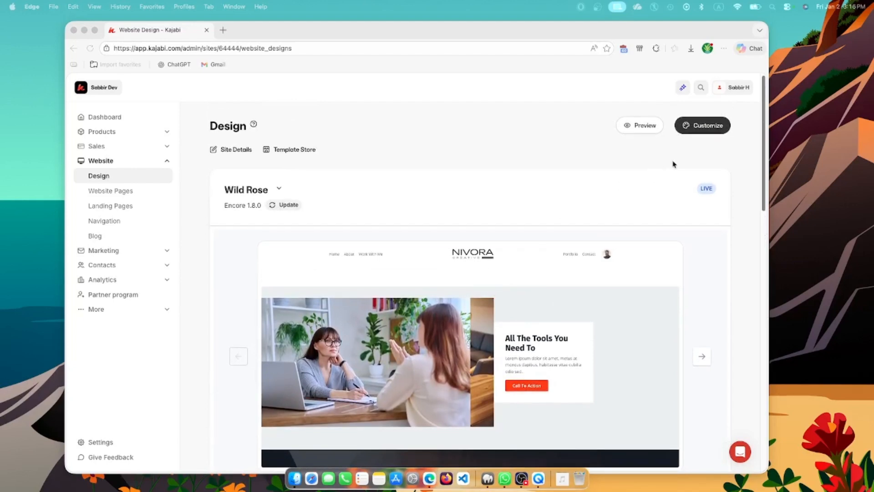
- Open the saved Symphony template for customization
left_click(703, 143)
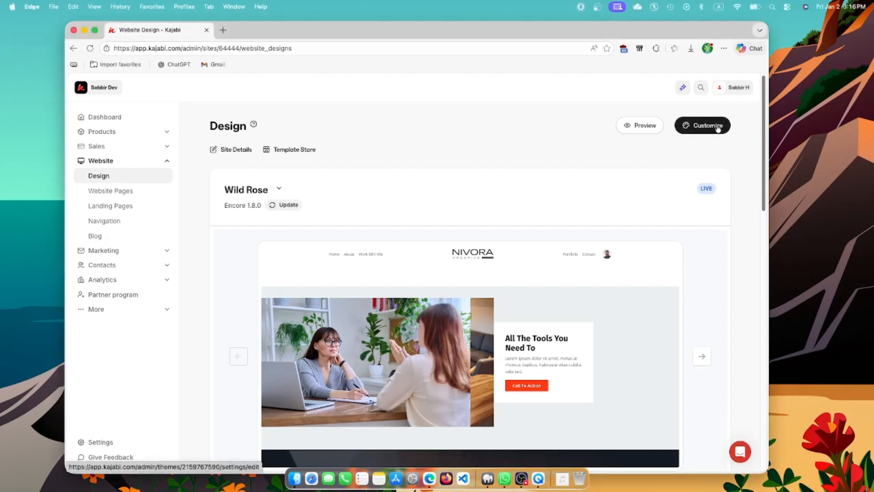
scroll(367, 228, "down", 6)
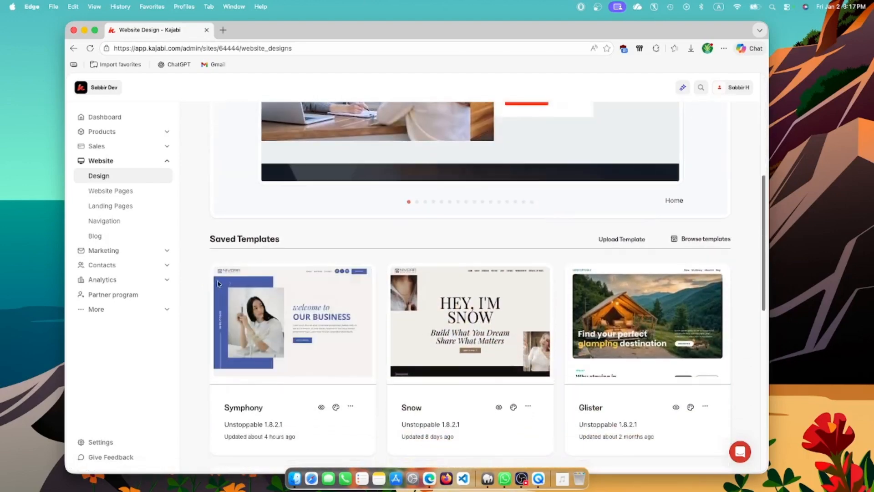
left_click(336, 409)
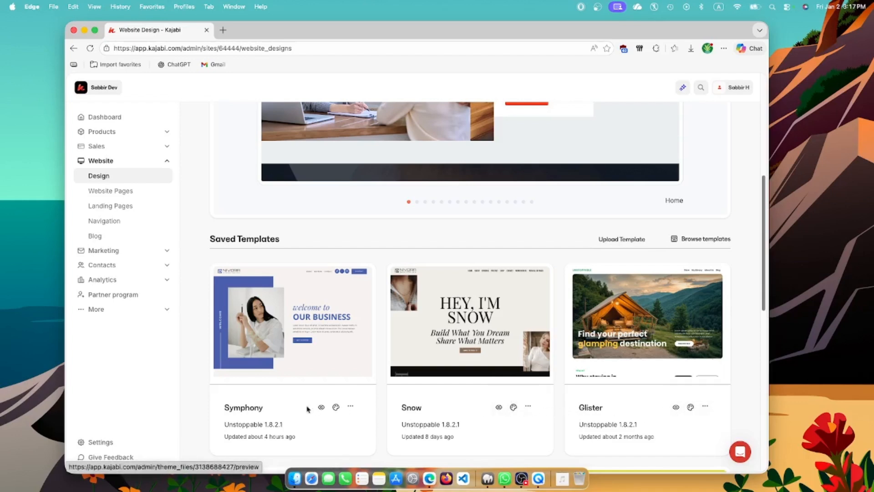
left_click(335, 408)
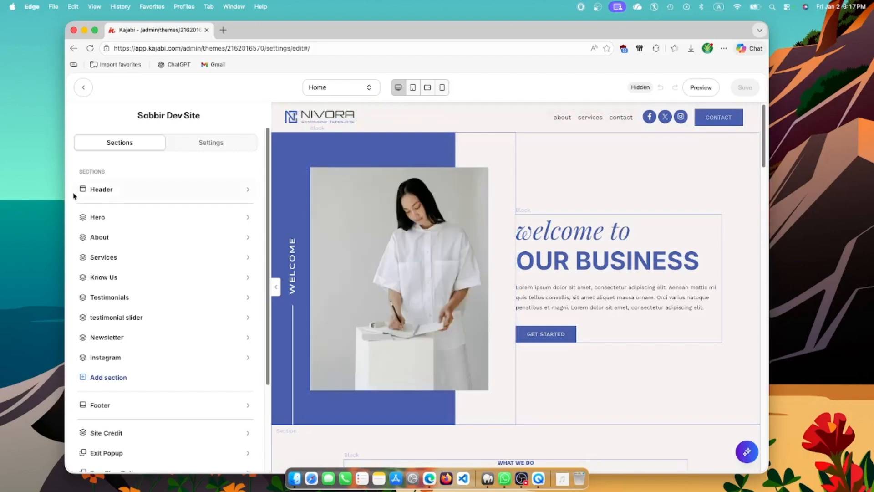
- Look over the Home page preview down to the footer and check the list of pages the template offers for editing
scroll(626, 367, "down", 20)
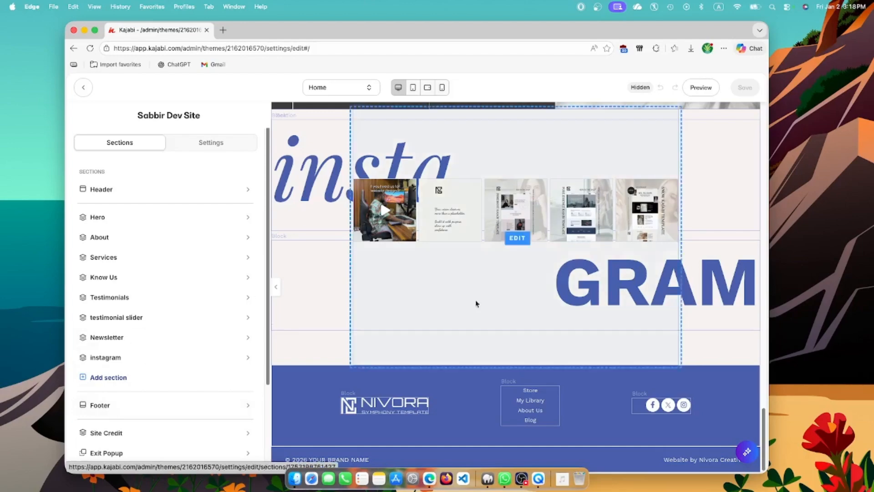
scroll(512, 306, "up", 15)
scroll(459, 285, "up", 4)
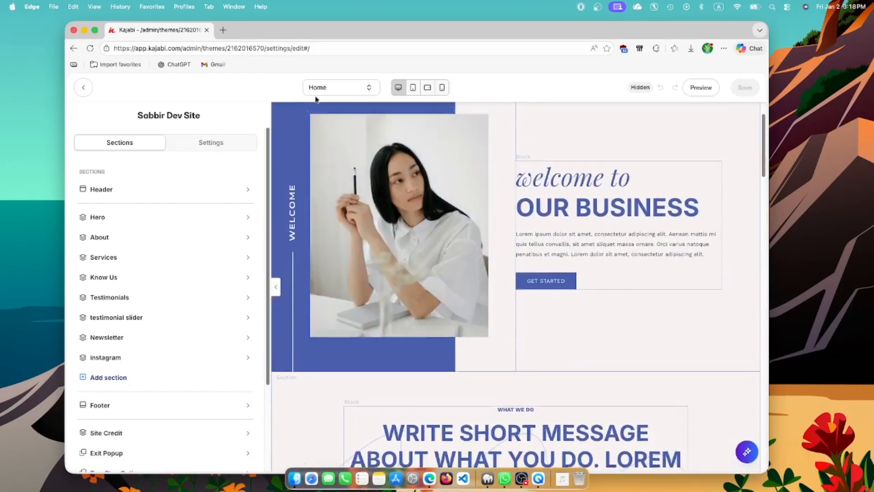
left_click(353, 90)
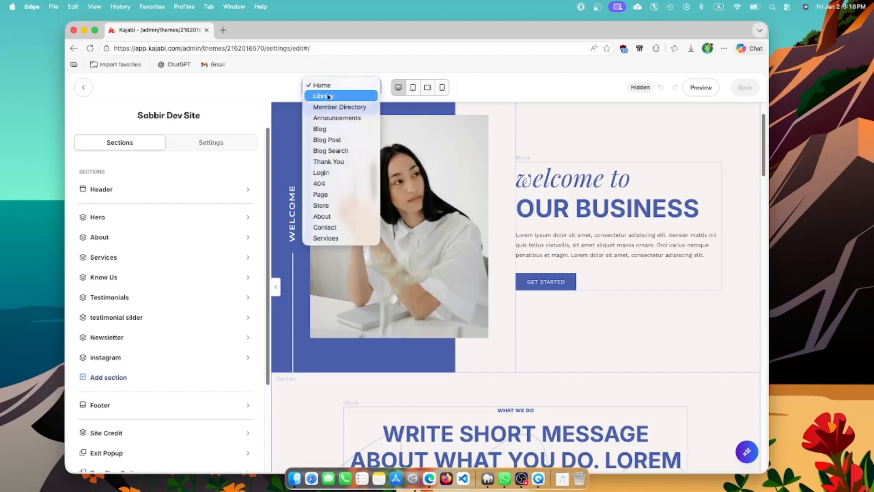
left_click(259, 85)
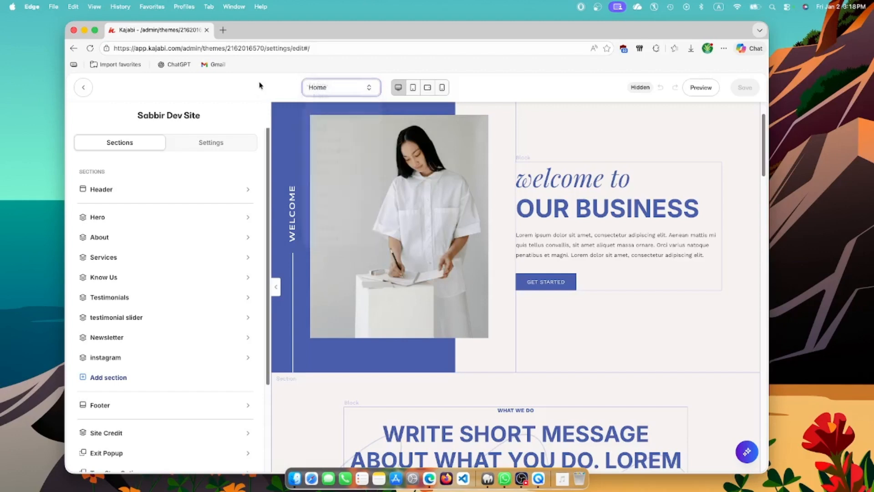
left_click(334, 90)
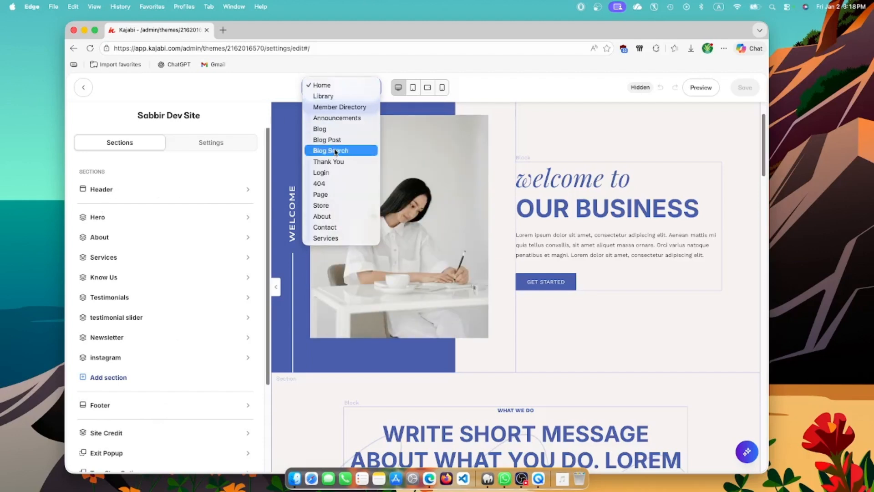
left_click(102, 219)
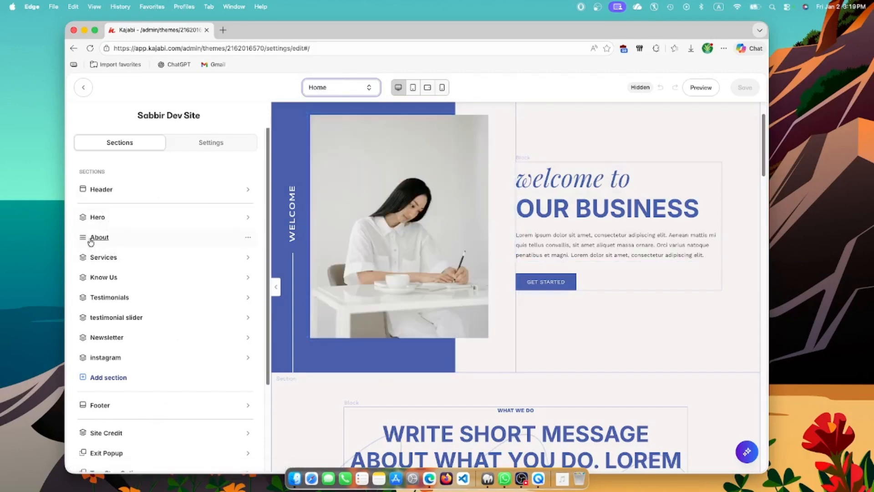
- Examine the Home page sections from About through Services, Know Us and Testimonials, and advance the testimonial slider
scroll(511, 282, "down", 5)
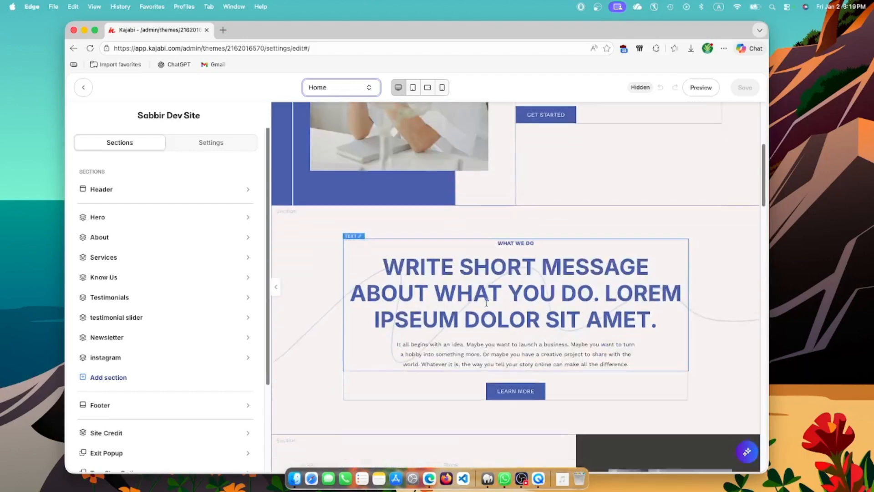
scroll(514, 301, "down", 5)
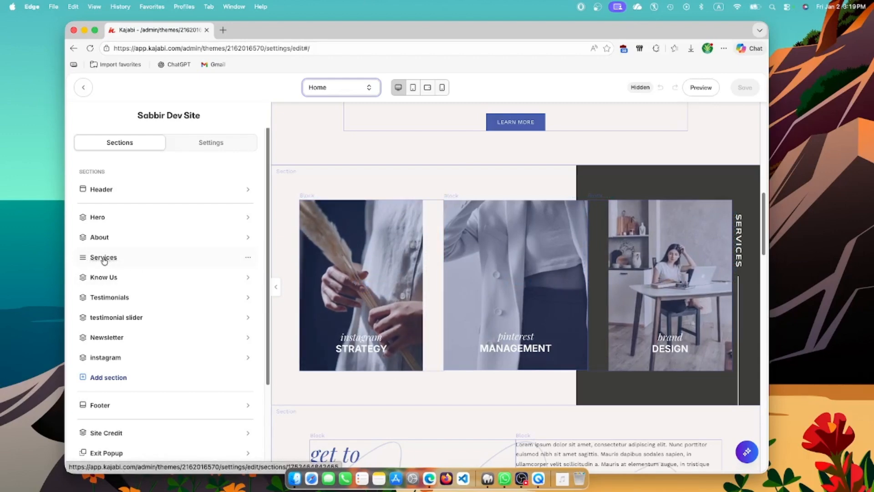
scroll(437, 306, "down", 5)
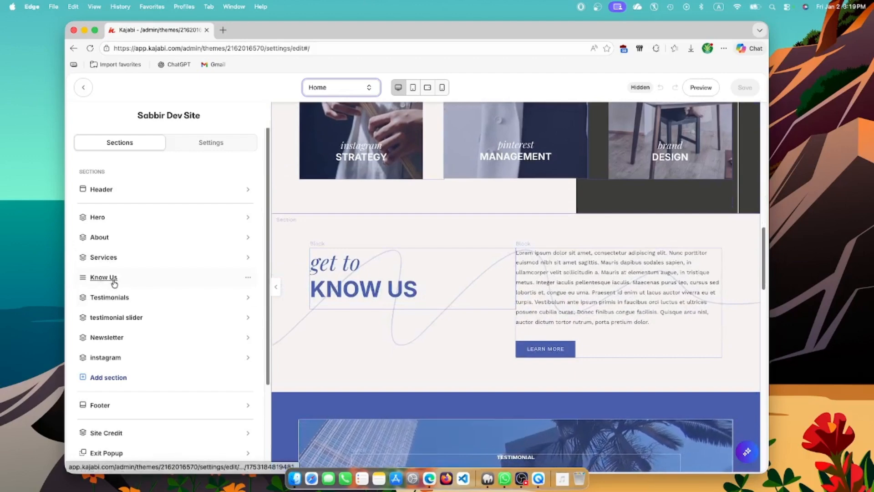
scroll(419, 299, "down", 3)
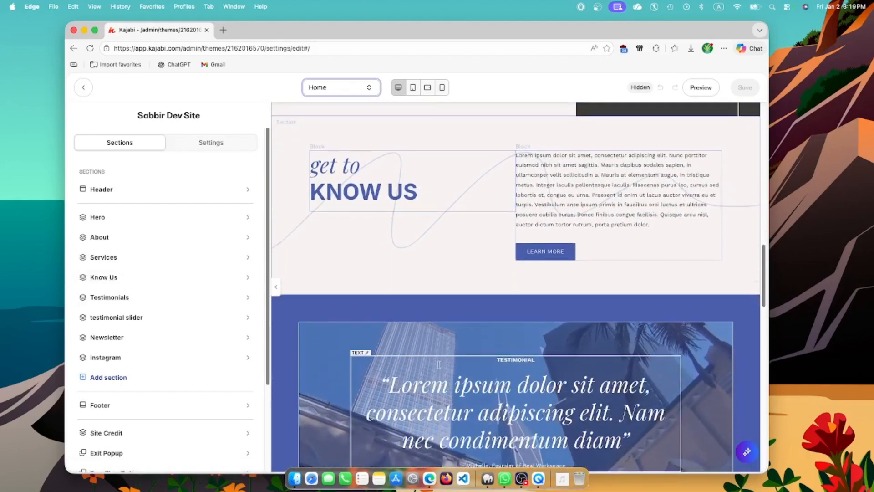
scroll(438, 364, "down", 8)
scroll(490, 239, "down", 1)
left_click(753, 332)
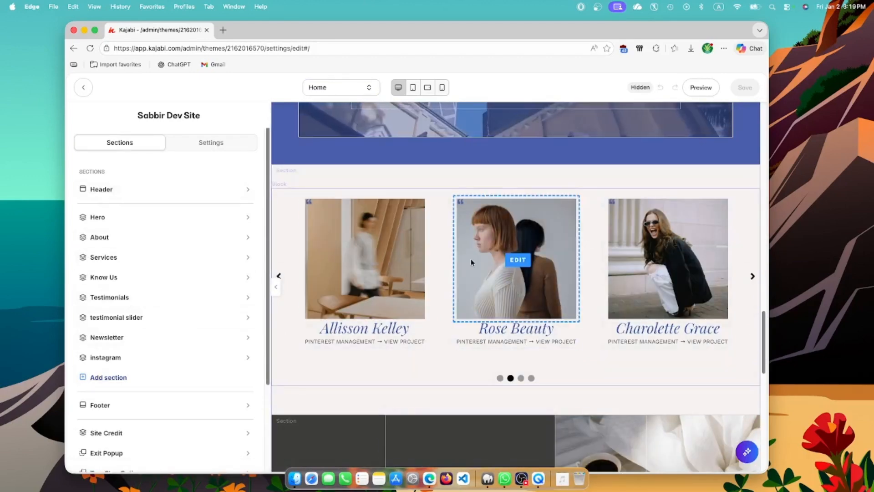
scroll(578, 344, "up", 20)
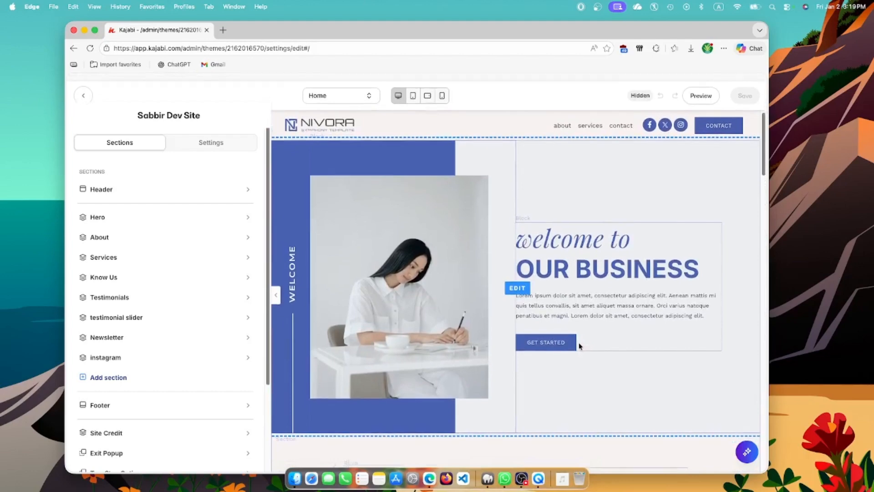
- Open the Hero section, review its blocks and background settings, and collapse the Background group
left_click(97, 217)
scroll(168, 296, "down", 10)
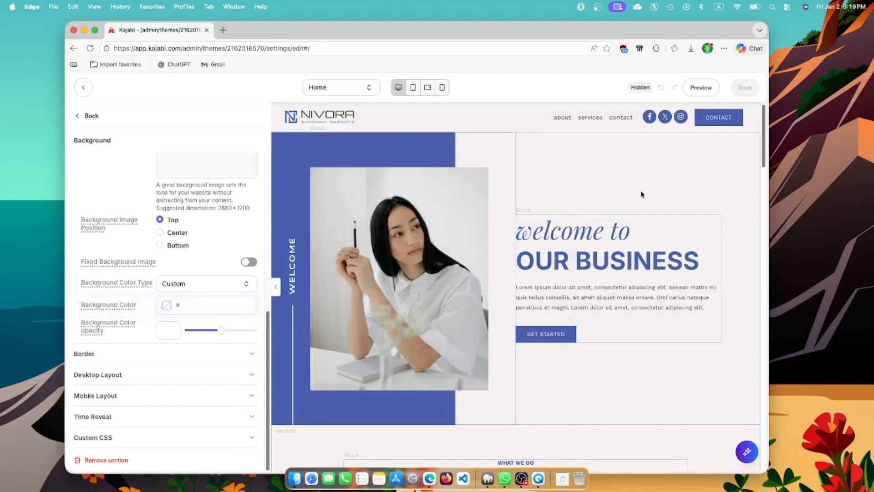
scroll(145, 214, "up", 10)
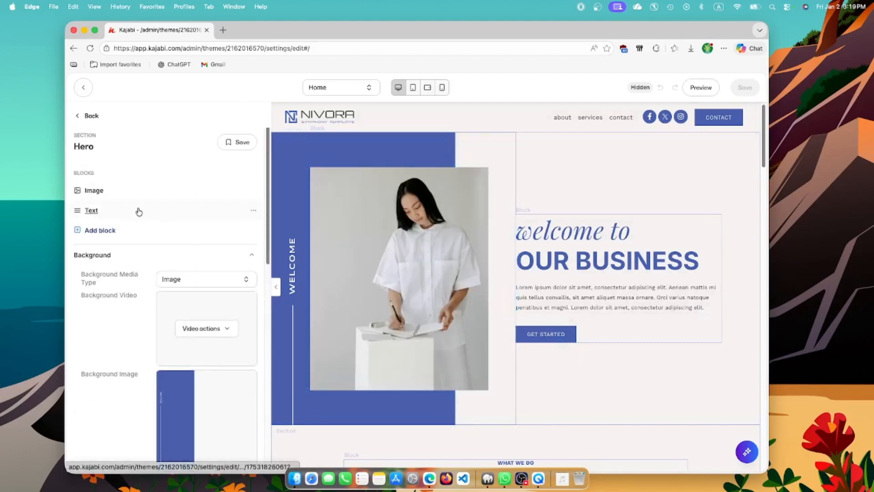
scroll(176, 246, "down", 1)
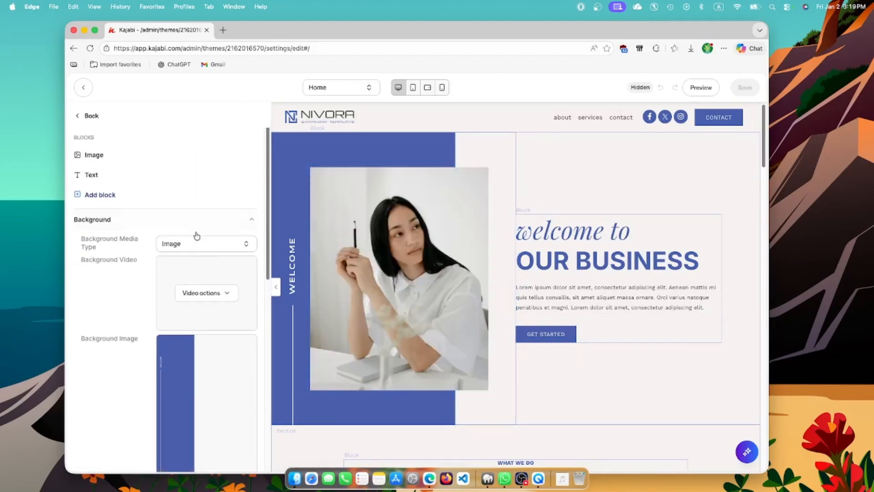
left_click(236, 219)
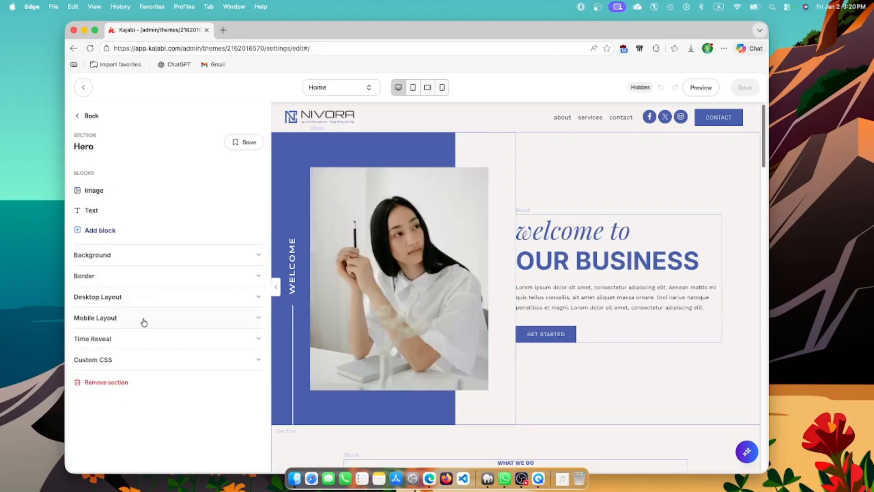
- Expand the Hero section's Custom CSS group and review the desktop and mobile code fields
left_click(188, 363)
scroll(182, 355, "down", 4)
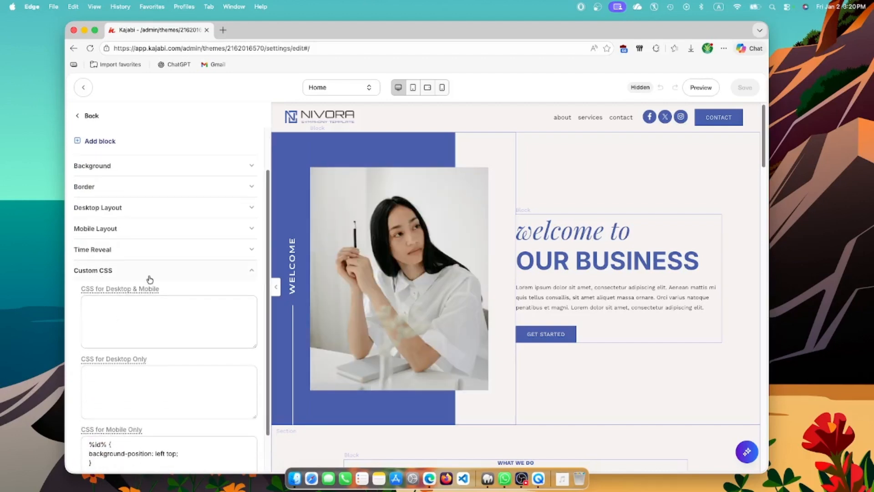
scroll(148, 279, "down", 2)
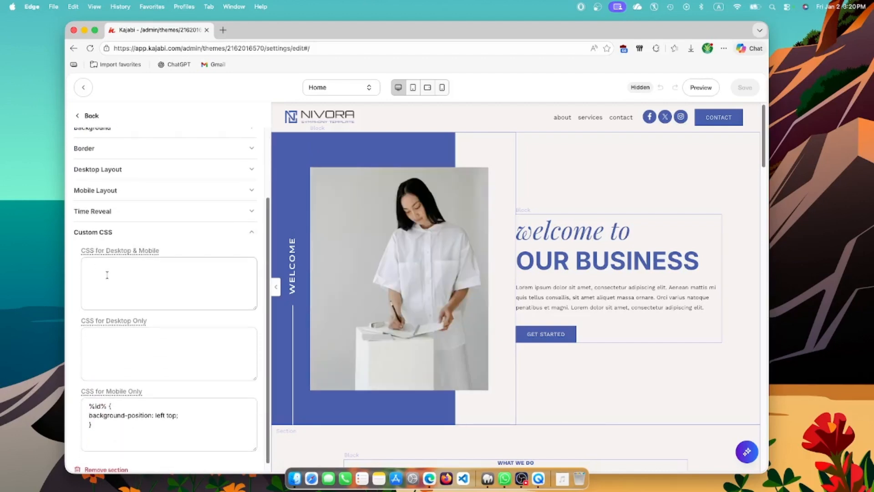
- Inspect the Hero section's image block and welcome text block with their settings, and return to the section list
left_click(342, 263)
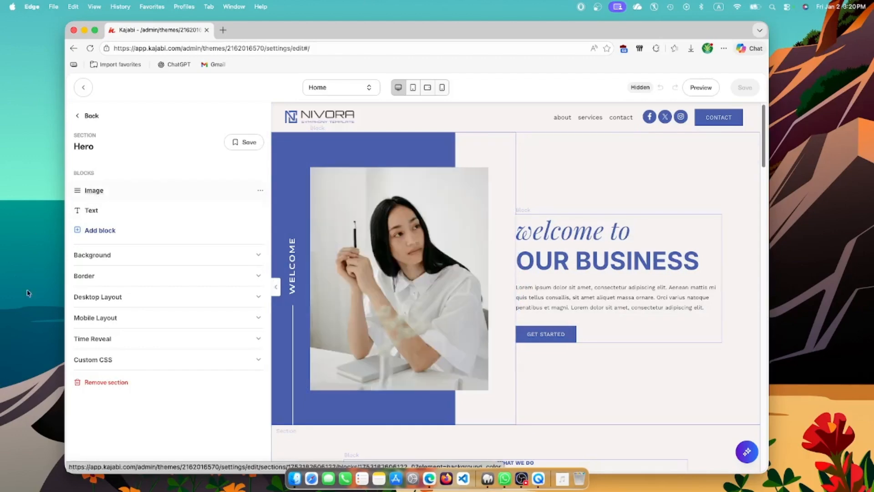
left_click(96, 192)
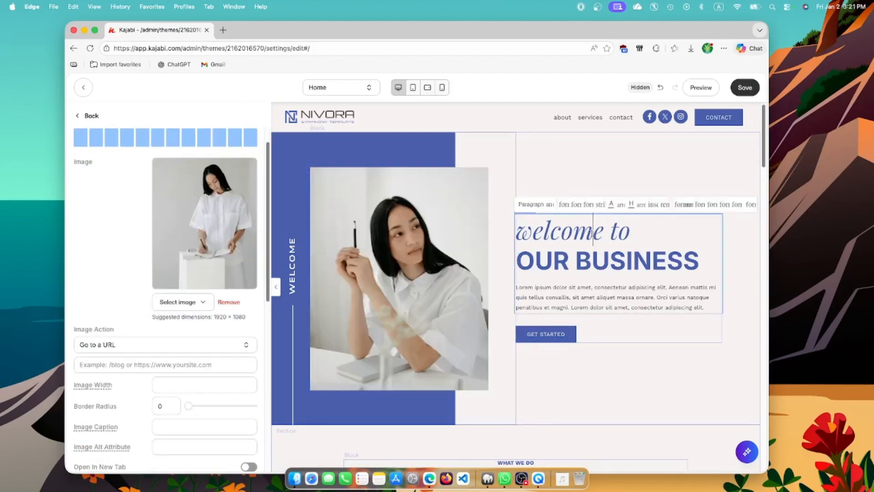
left_click(592, 251)
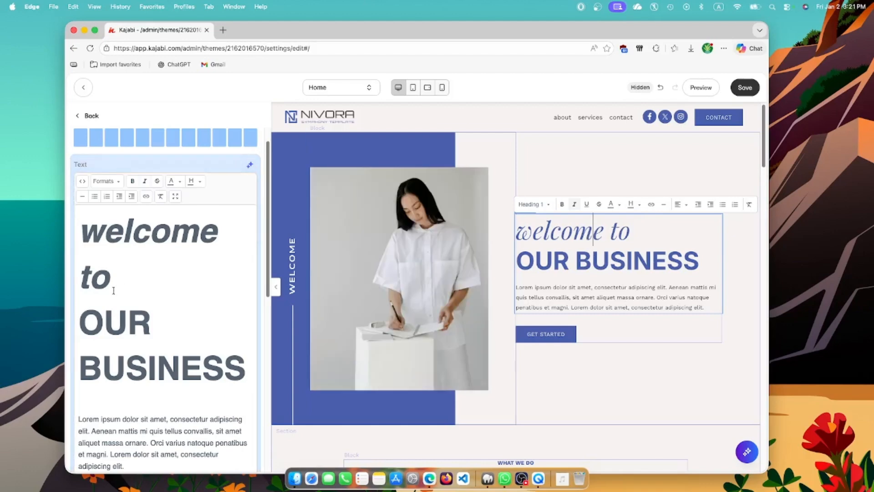
scroll(122, 289, "up", 2)
scroll(155, 297, "down", 6)
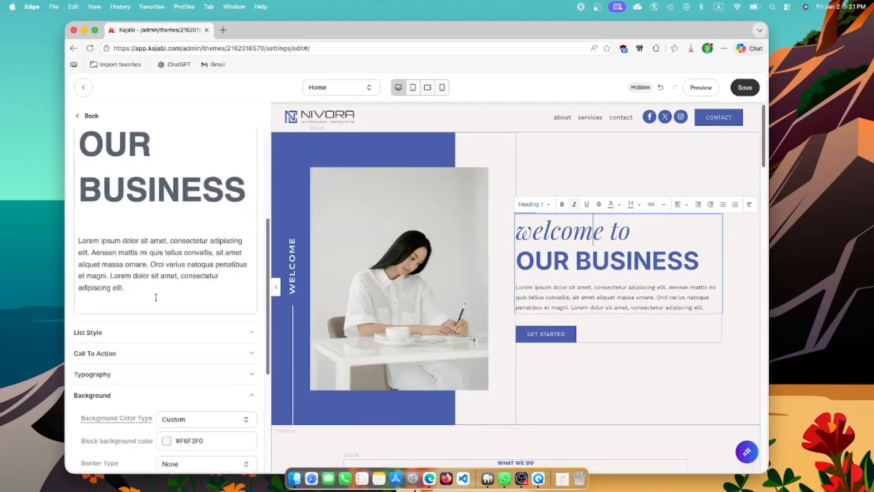
scroll(156, 297, "down", 5)
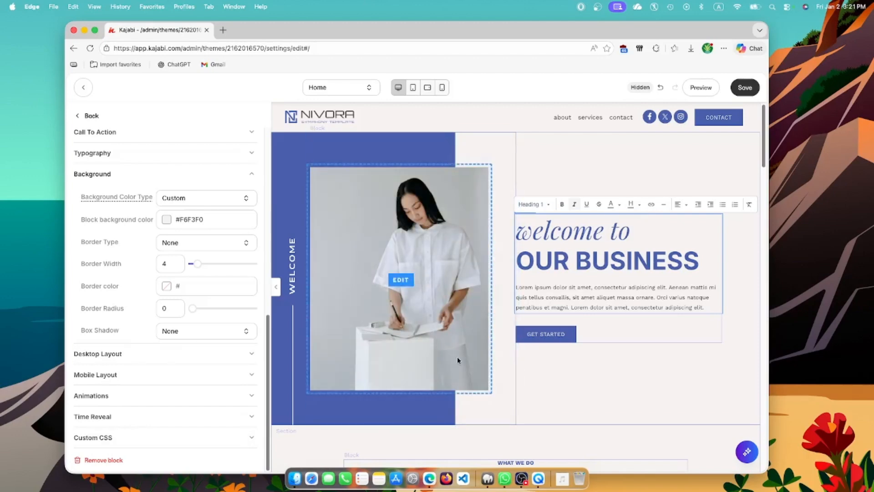
scroll(458, 345, "down", 5)
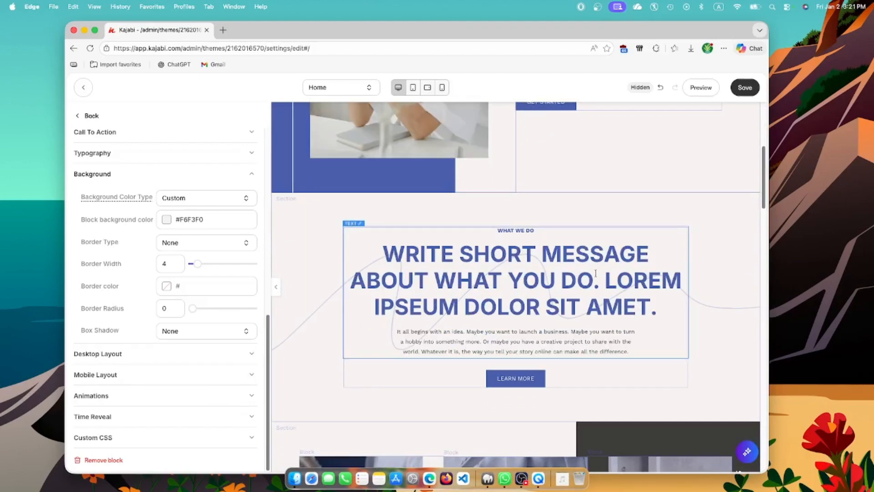
scroll(579, 281, "up", 5)
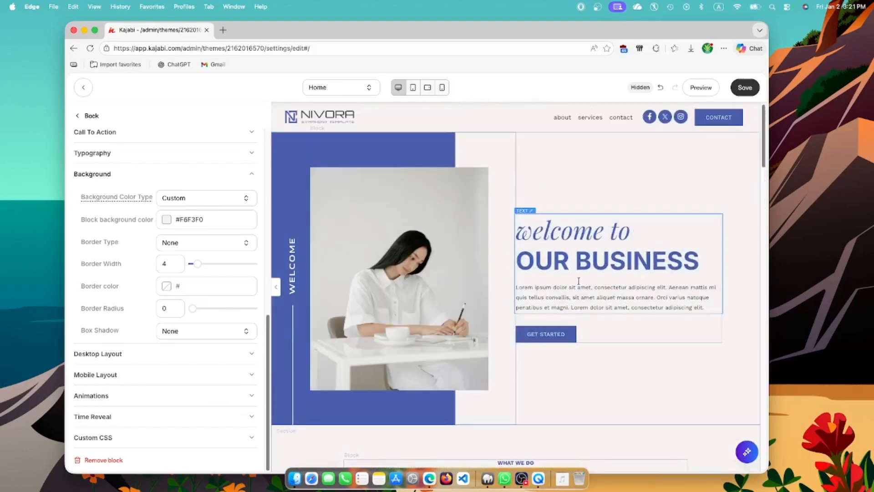
left_click(76, 115)
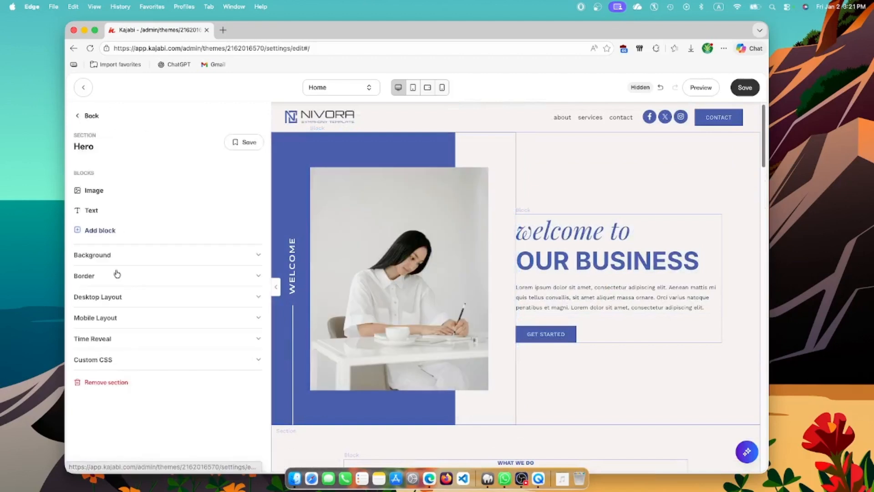
left_click(79, 116)
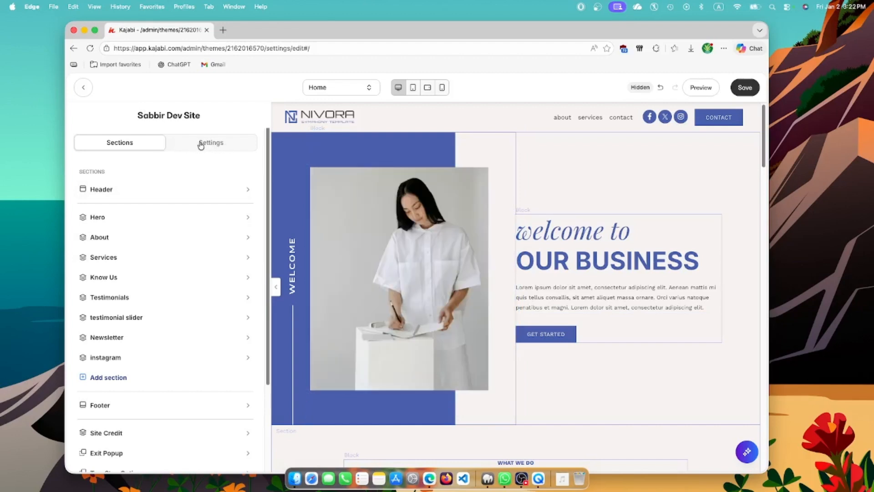
- Open the template's General settings and review the favicon, page background color and background image options
left_click(206, 145)
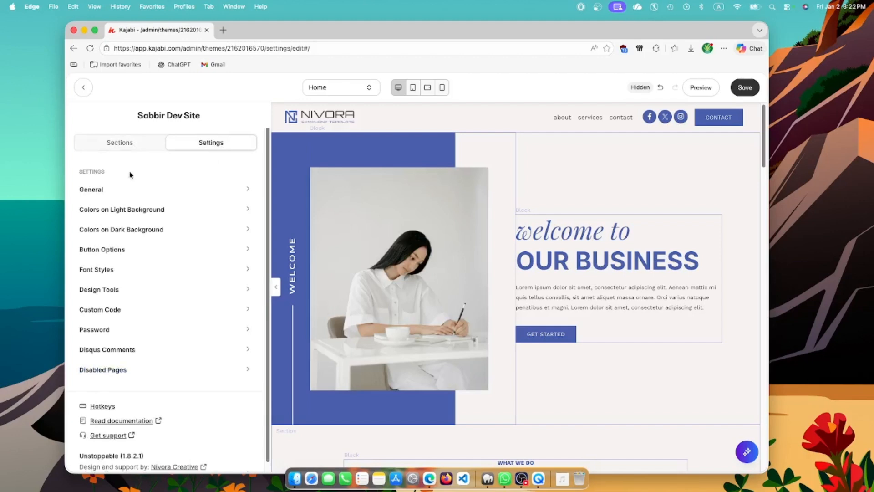
left_click(109, 192)
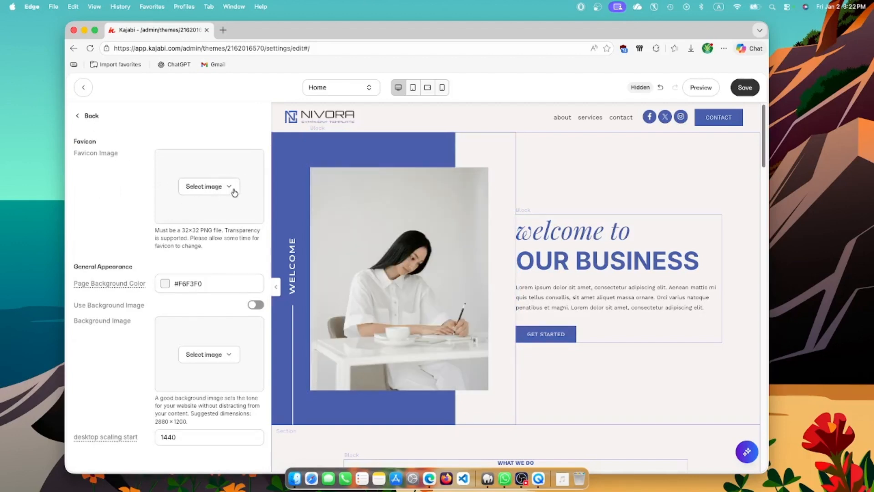
left_click(203, 284)
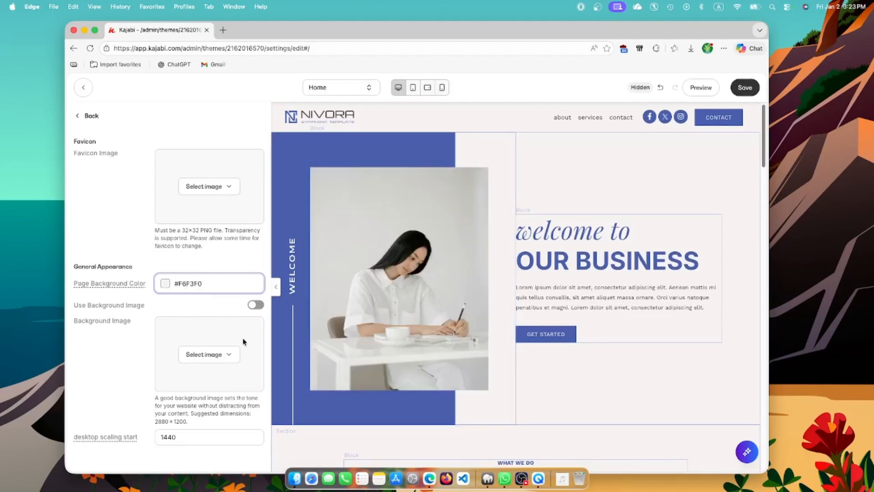
left_click(174, 365)
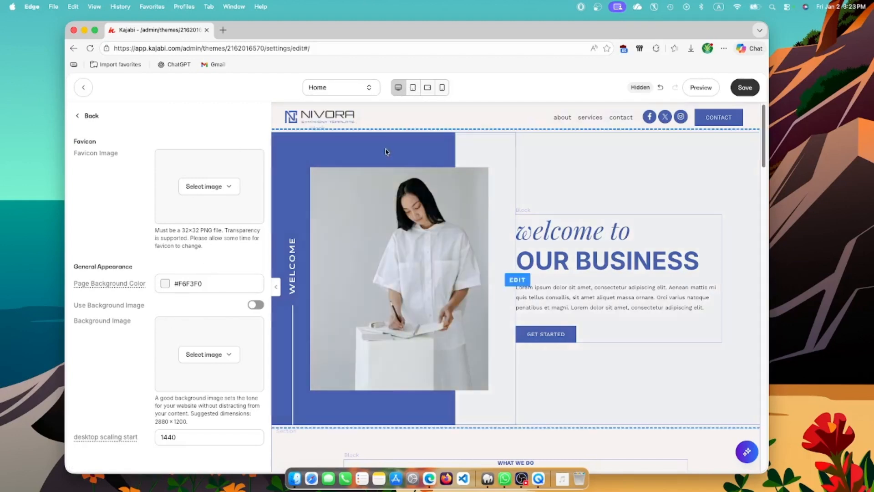
- Preview the Home page on iPhone 14 and iPad portrait and landscape, restore the desktop view, and check the desktop scaling start setting
left_click(442, 87)
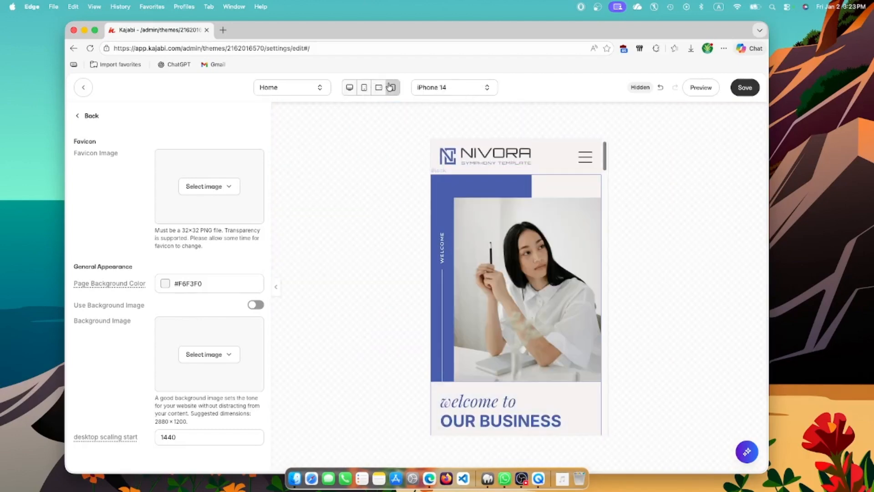
left_click(364, 88)
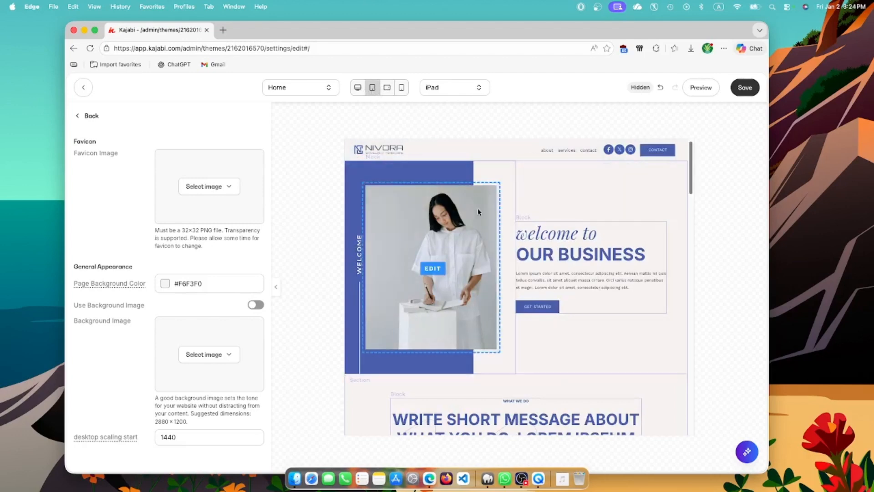
left_click(387, 87)
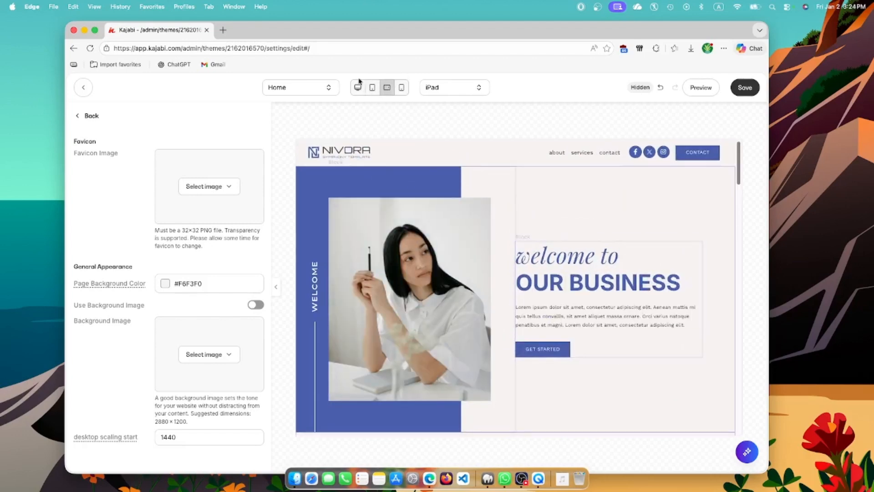
left_click(358, 90)
double_click(201, 436)
left_click(80, 117)
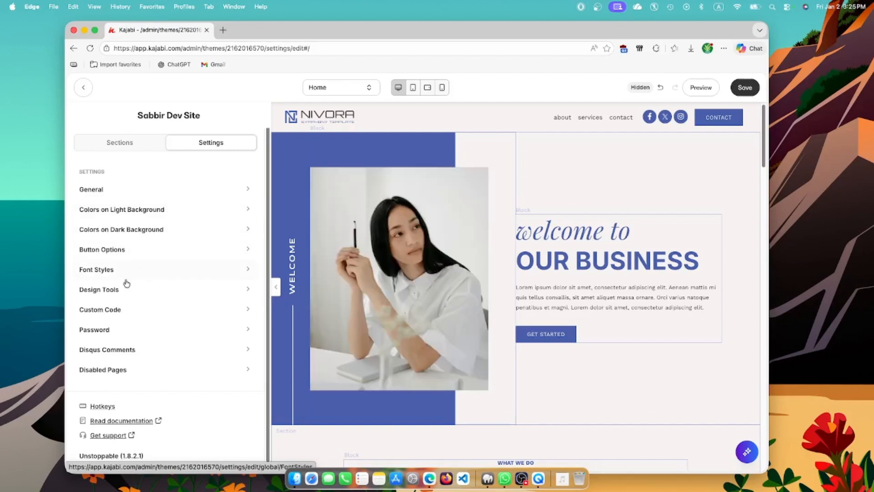
- Open the Custom Code settings, review the custom CSS and JavaScript fields, and return to the settings list
left_click(101, 311)
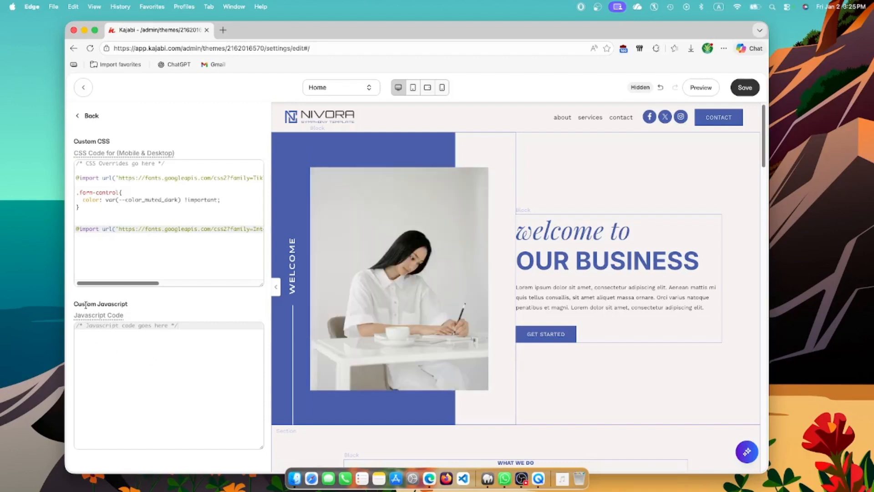
left_click(204, 347)
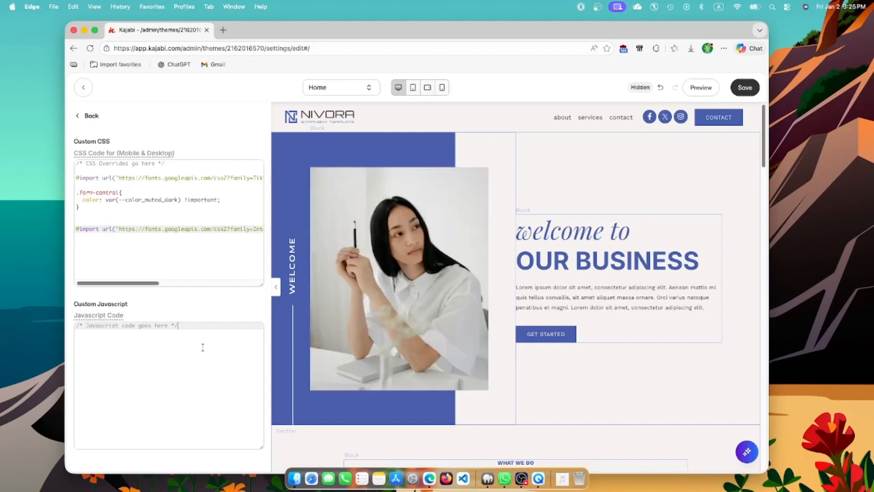
left_click(89, 116)
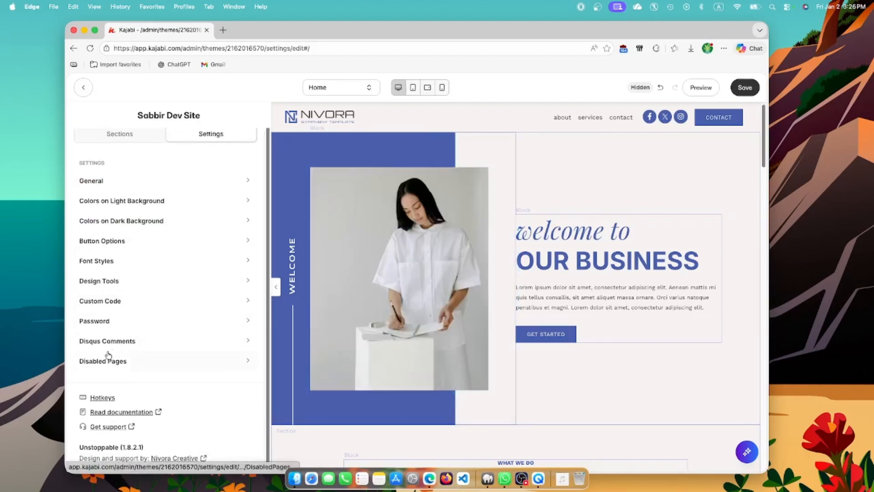
- Review the Disqus Comments settings, return to the settings list, and check the Disabled Pages settings
left_click(114, 355)
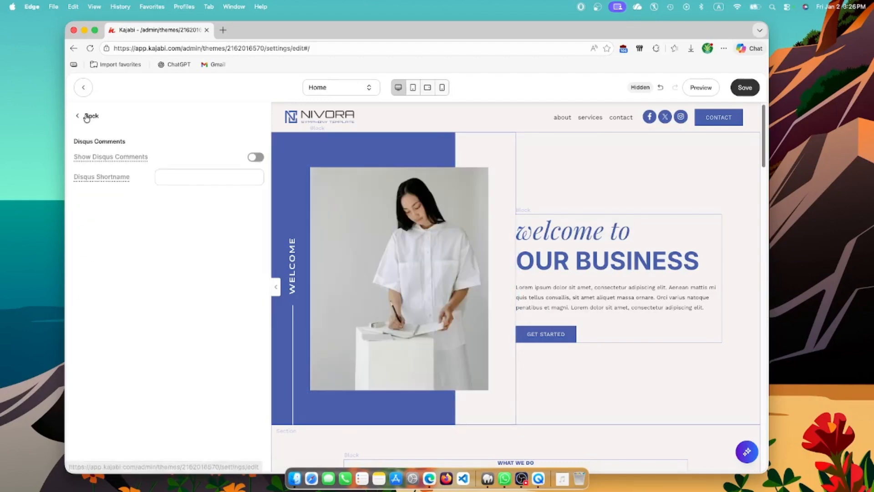
left_click(92, 117)
left_click(109, 369)
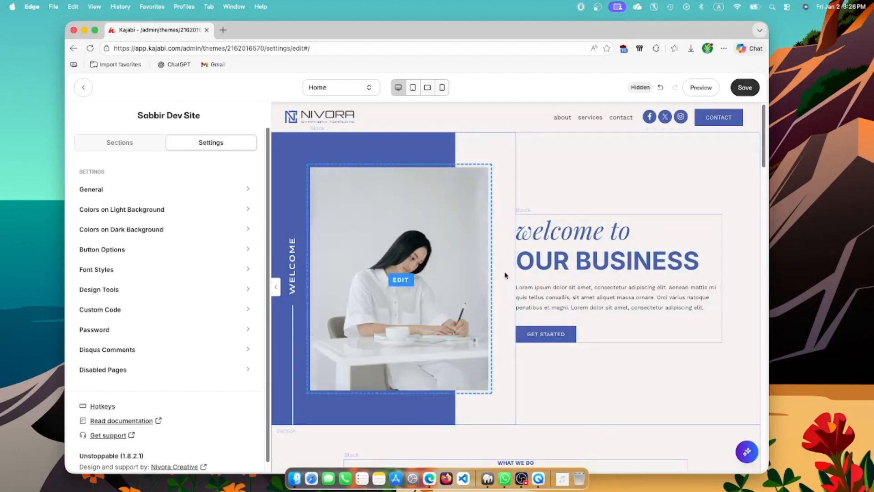
- Select the welcome text block in the Hero section directly on the page preview
left_click(596, 261)
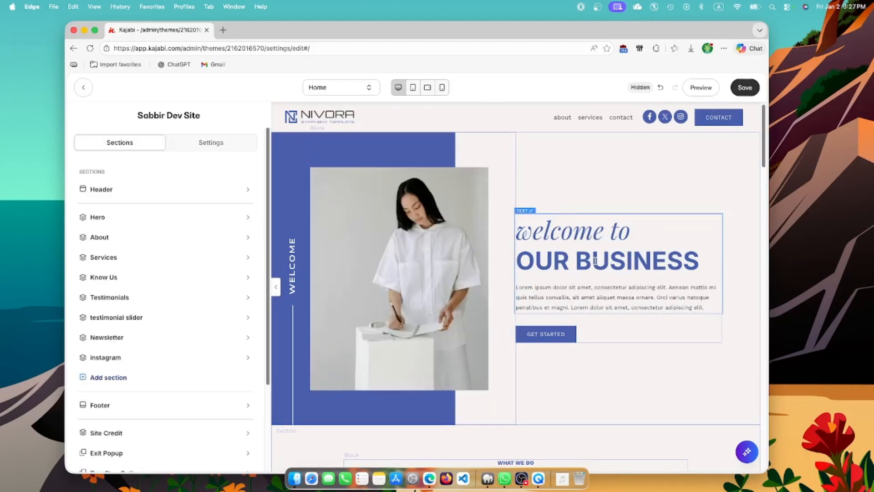